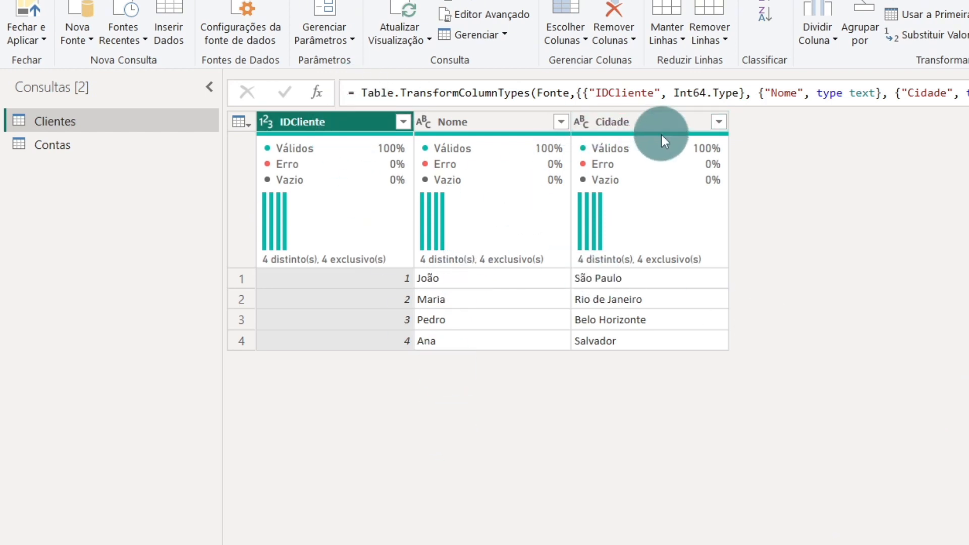
# Examine the NomeProduto and Tipo columns of the Contas query row by row
pyautogui.click(59, 147)
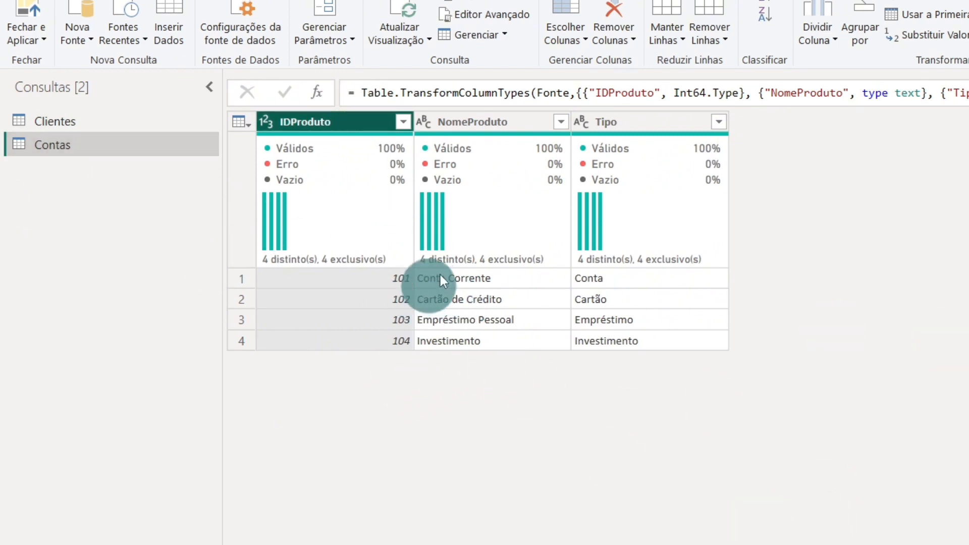
pyautogui.click(518, 122)
pyautogui.click(516, 277)
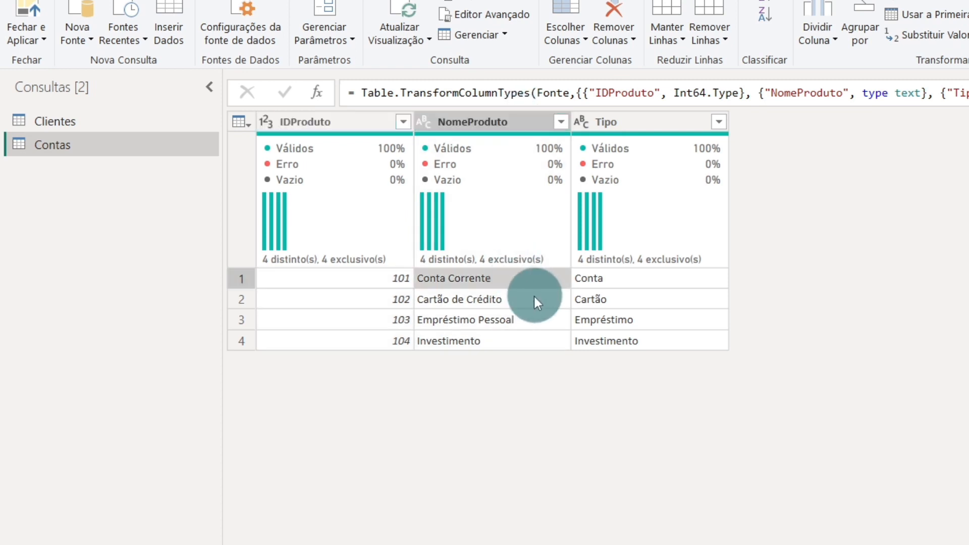
pyautogui.click(525, 296)
pyautogui.click(536, 327)
pyautogui.click(525, 346)
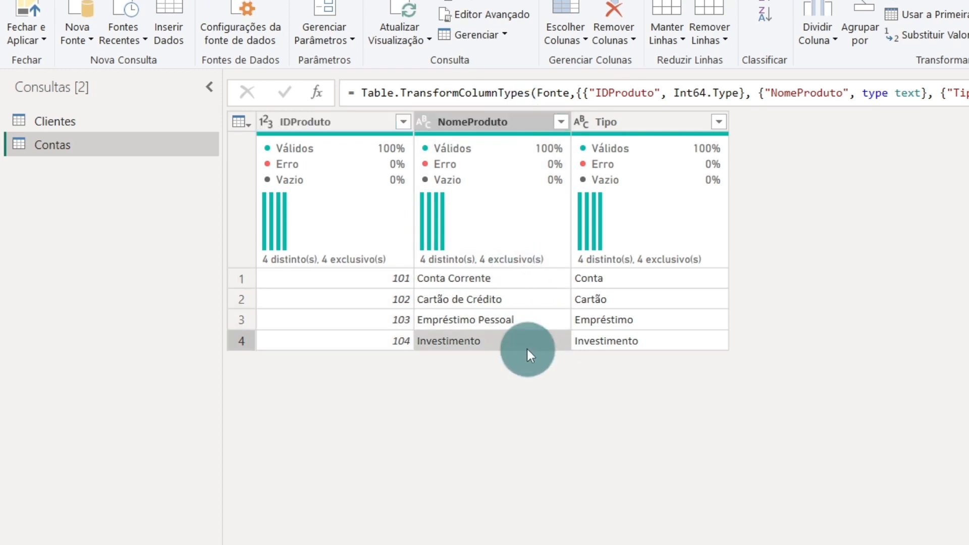
pyautogui.click(666, 127)
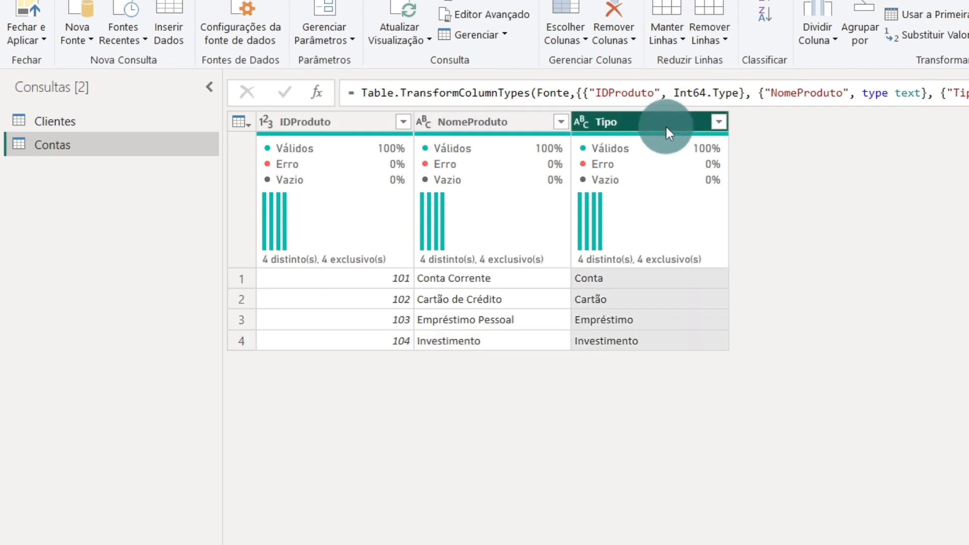
pyautogui.click(645, 294)
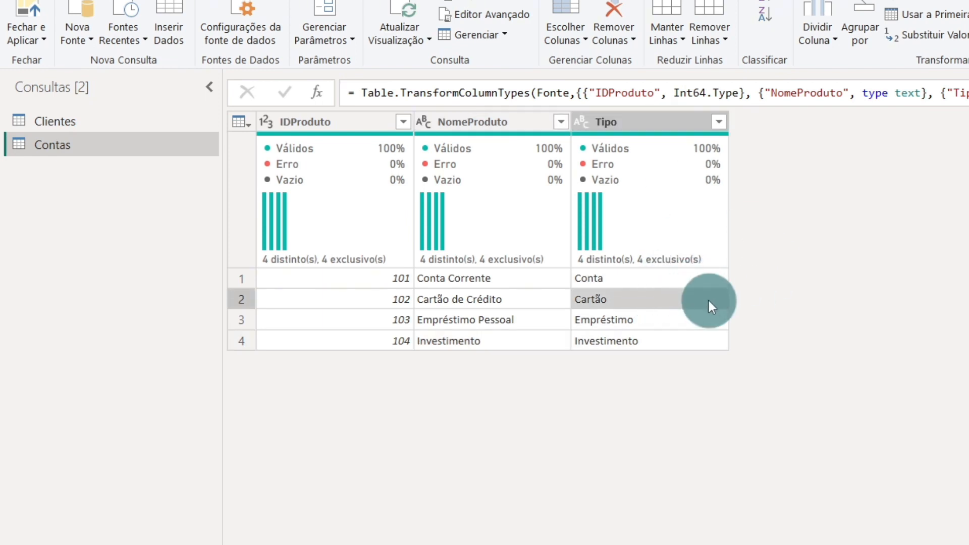
pyautogui.click(692, 326)
pyautogui.click(678, 342)
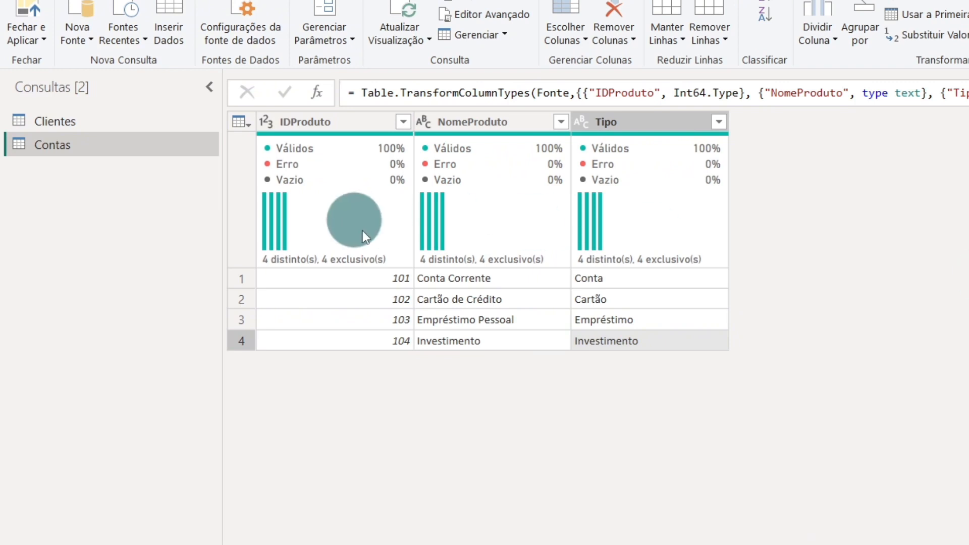
pyautogui.moveTo(431, 244)
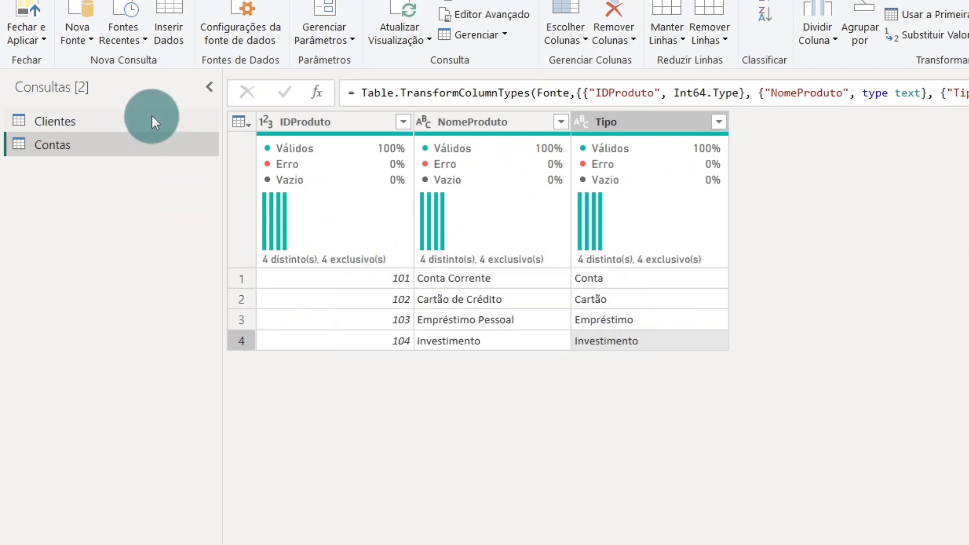
# Compare the rows and columns of the Clientes and Contas queries, looking for a field they share
pyautogui.click(121, 116)
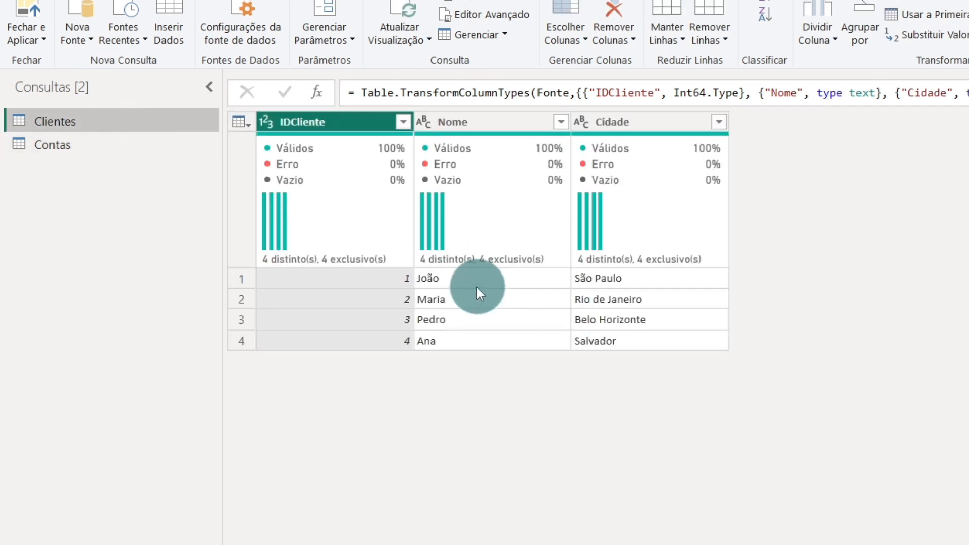
pyautogui.click(715, 282)
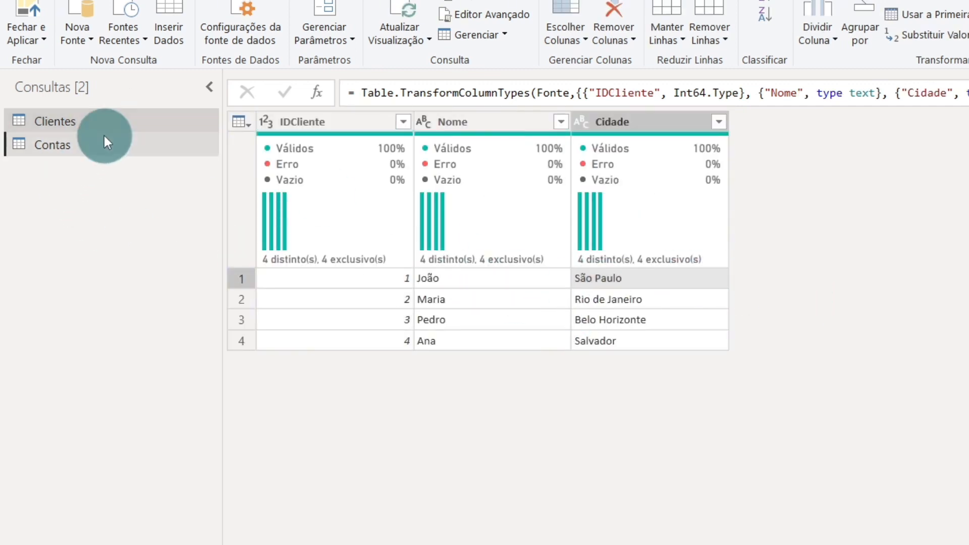
pyautogui.click(103, 143)
pyautogui.click(145, 122)
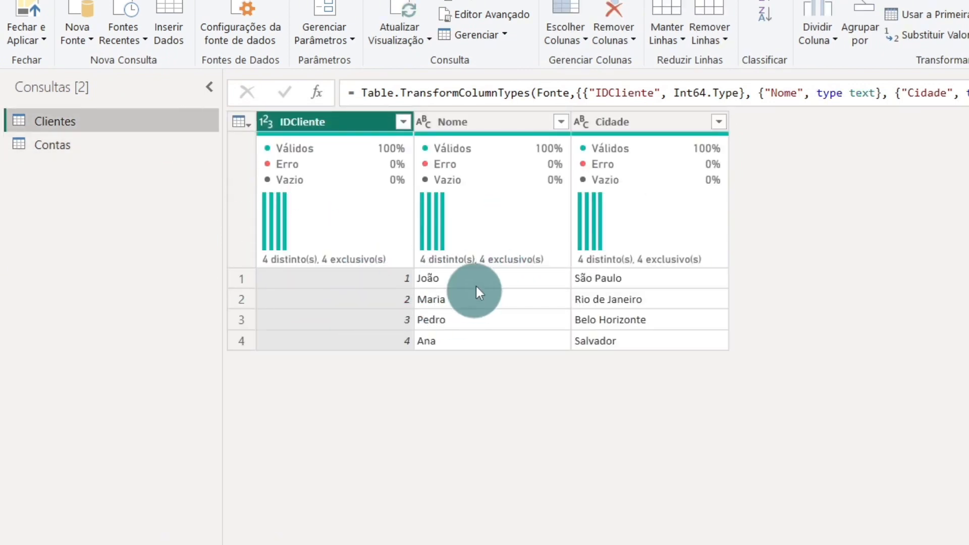
pyautogui.click(91, 149)
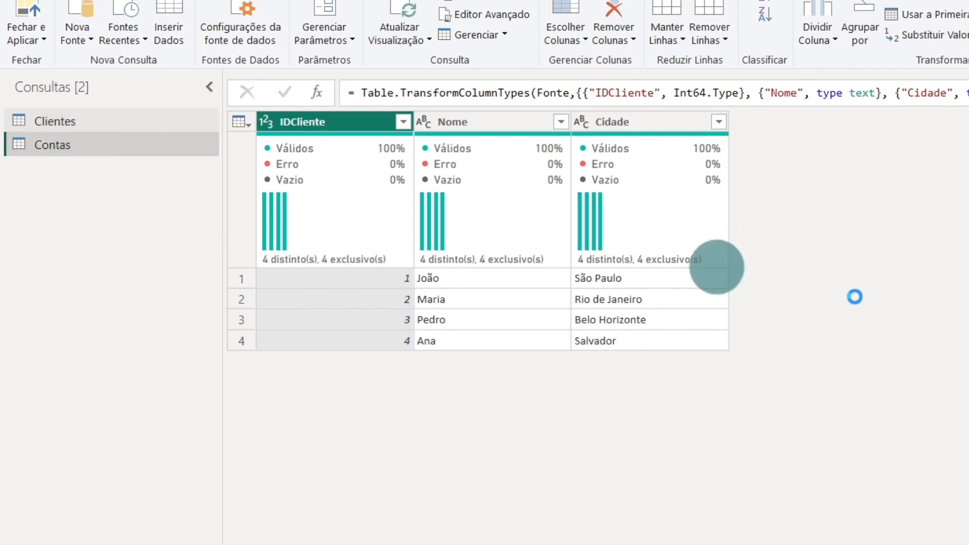
pyautogui.click(81, 121)
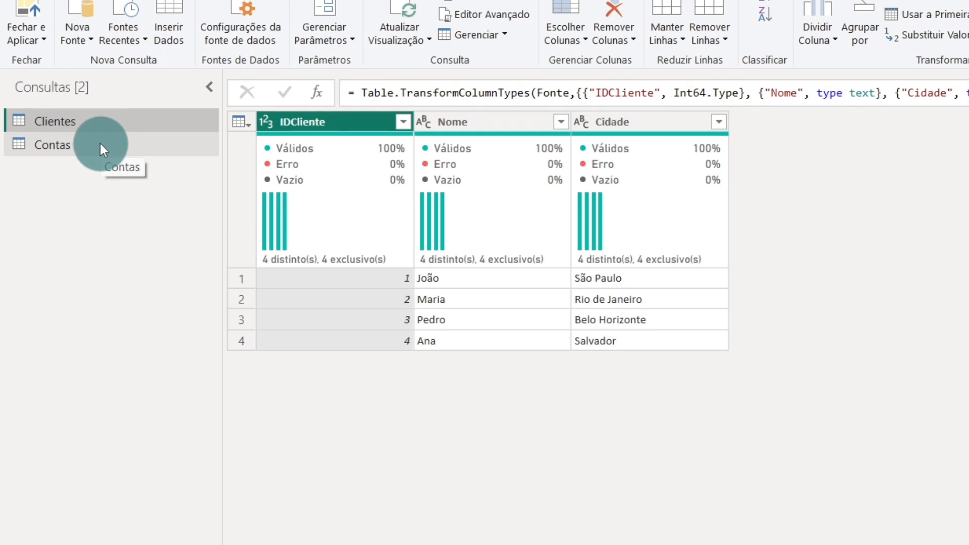
pyautogui.click(100, 144)
pyautogui.click(127, 123)
pyautogui.click(124, 146)
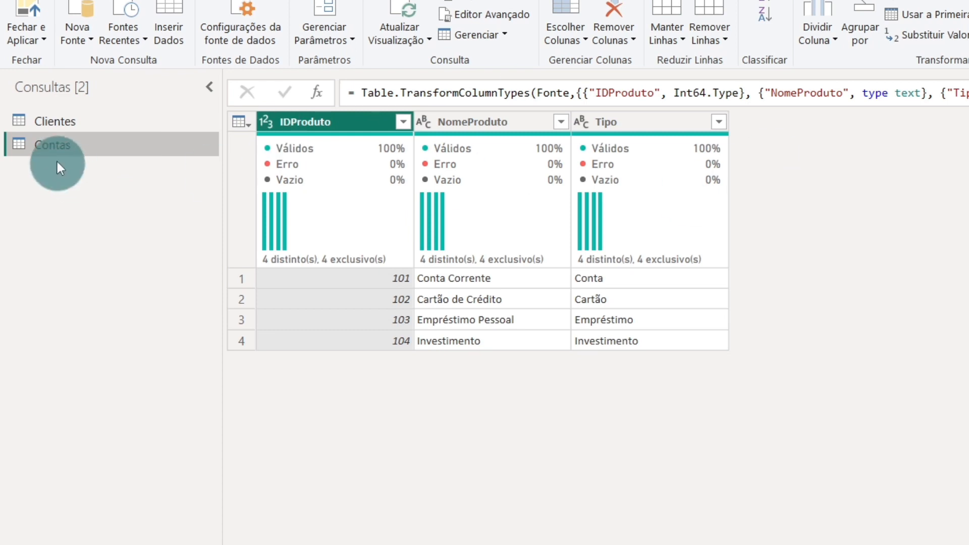
pyautogui.click(81, 126)
pyautogui.click(135, 145)
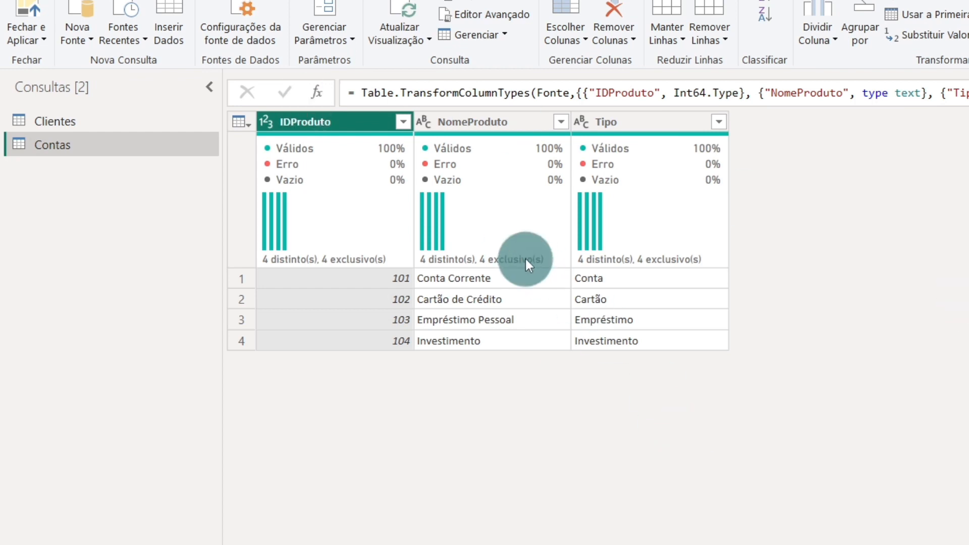
# Add a custom column named Tabela to the Clientes query with the formula = Contas
pyautogui.click(73, 125)
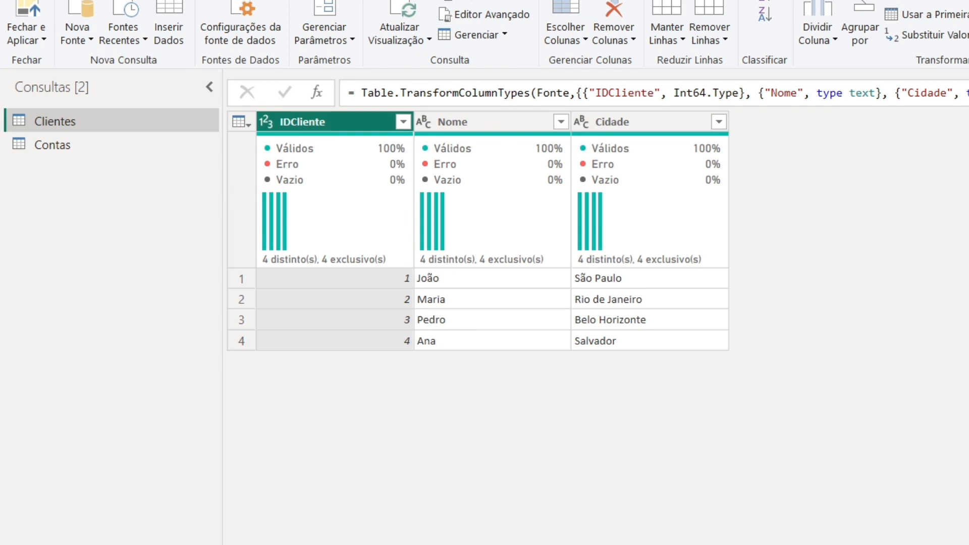
pyautogui.click(277, 3)
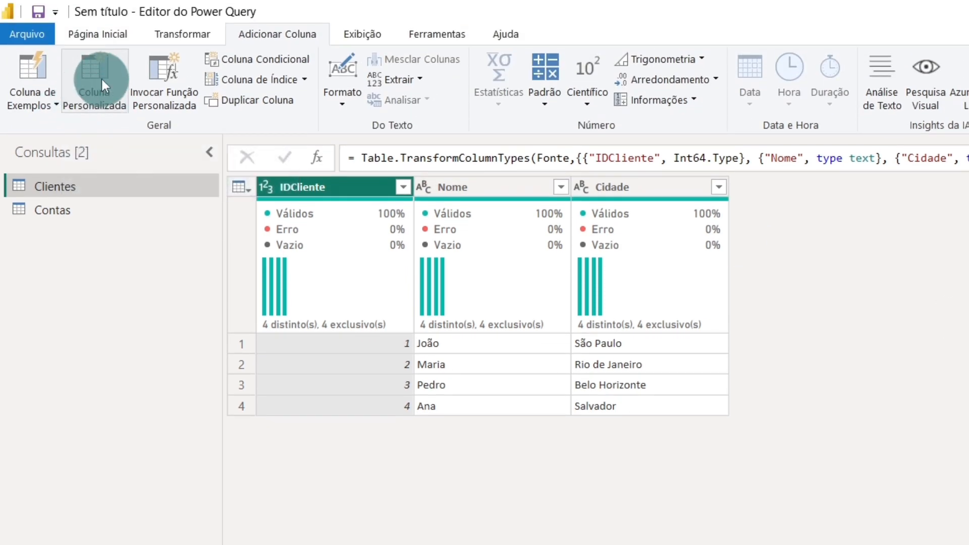
pyautogui.click(101, 47)
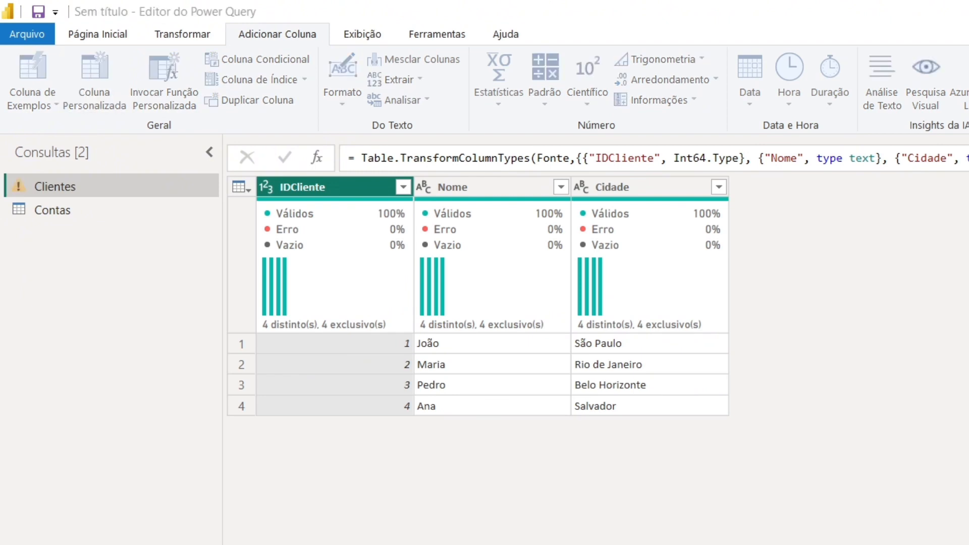
pyautogui.doubleClick(533, 323)
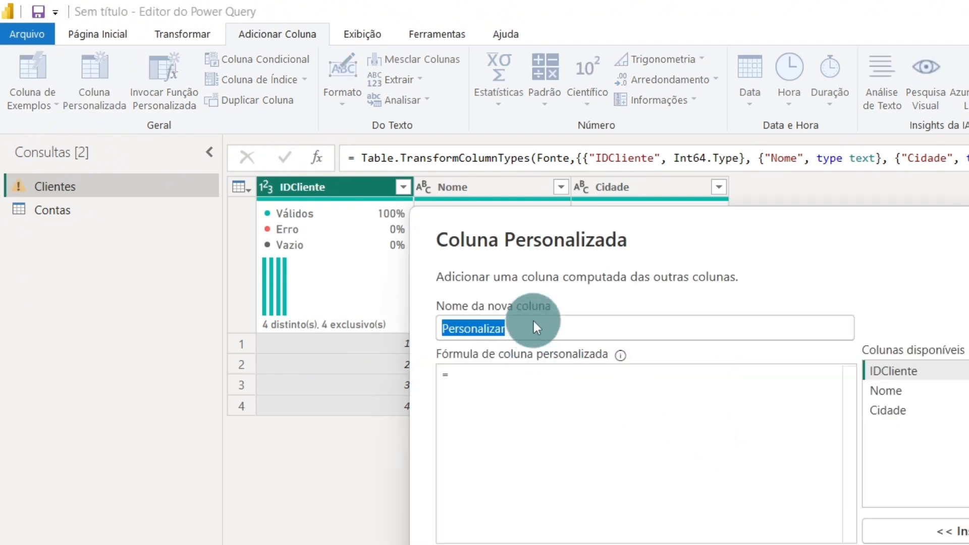
pyautogui.write('Tabela')
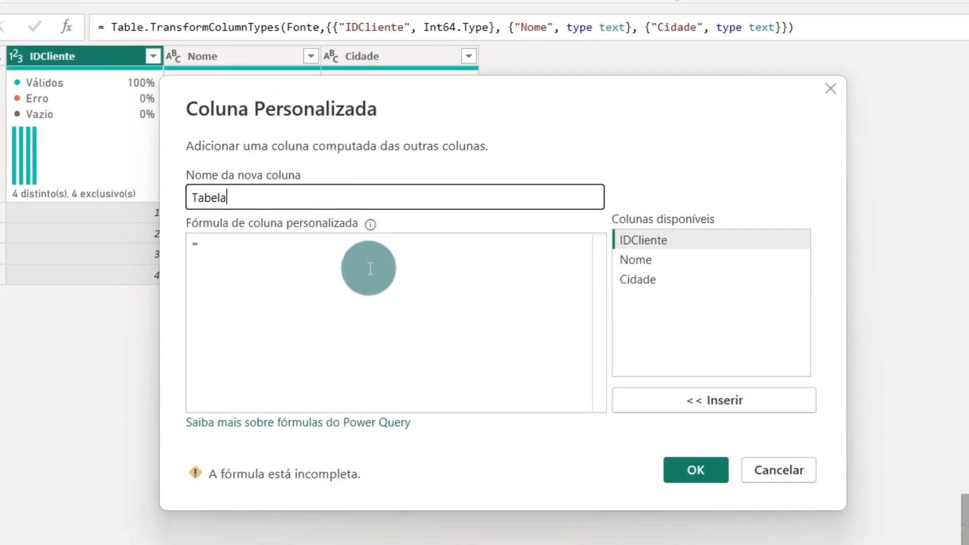
pyautogui.click(606, 393)
pyautogui.write('Contas')
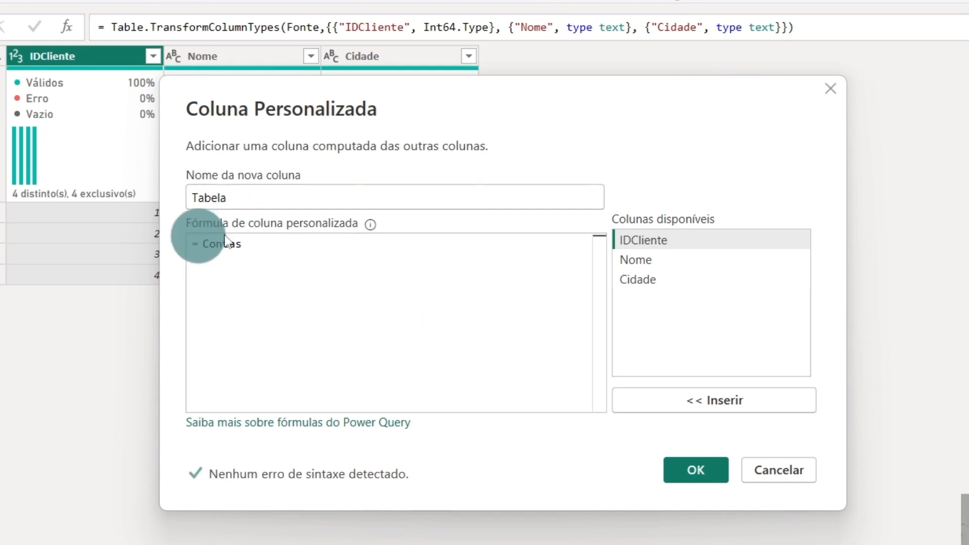
pyautogui.click(299, 259)
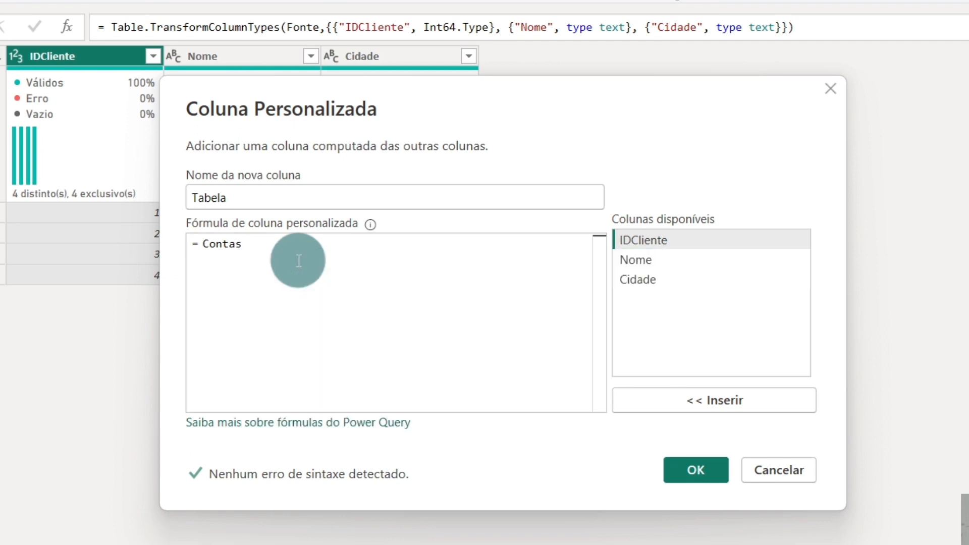
pyautogui.click(691, 469)
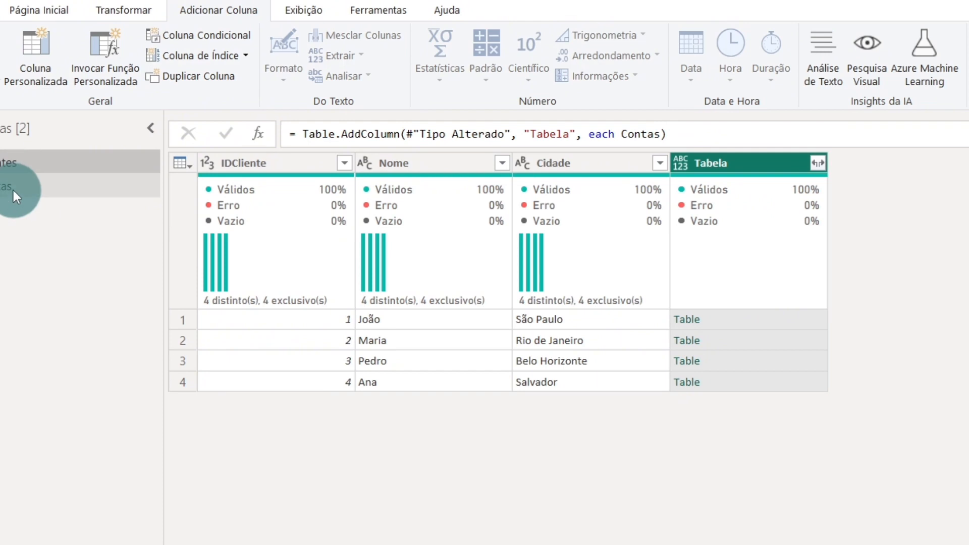
# Expand the Tabela column in Clientes into IDProduto, NomeProduto and Tipo, without the original column name as prefix
pyautogui.click(13, 188)
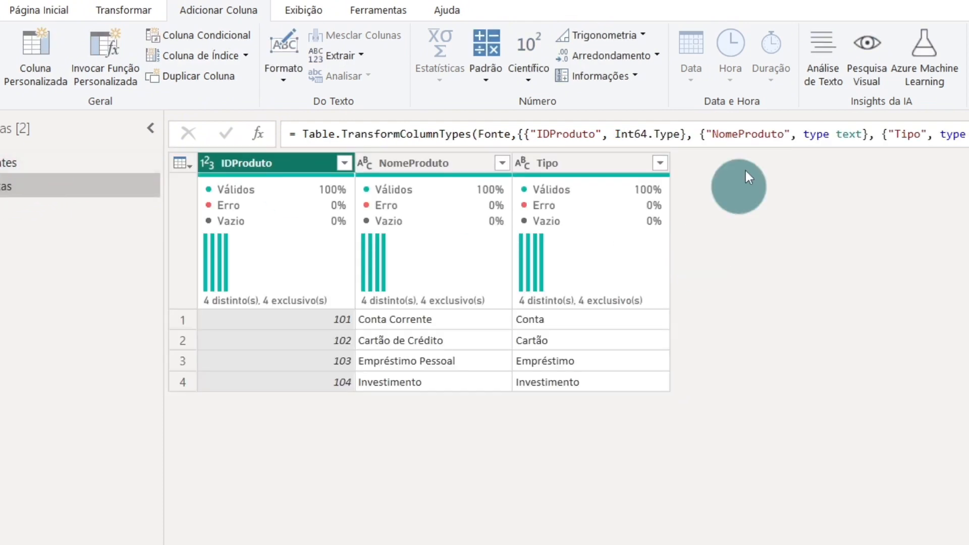
pyautogui.click(80, 167)
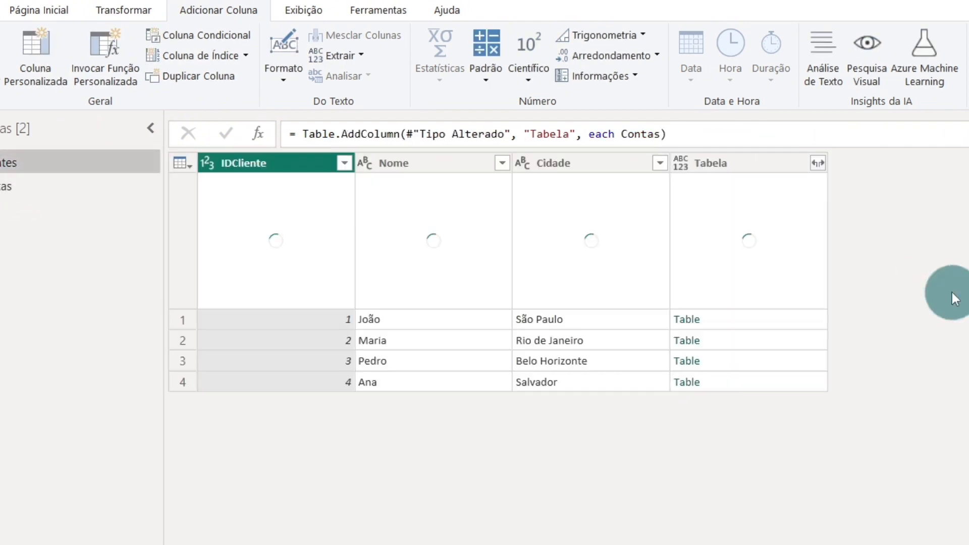
pyautogui.click(822, 161)
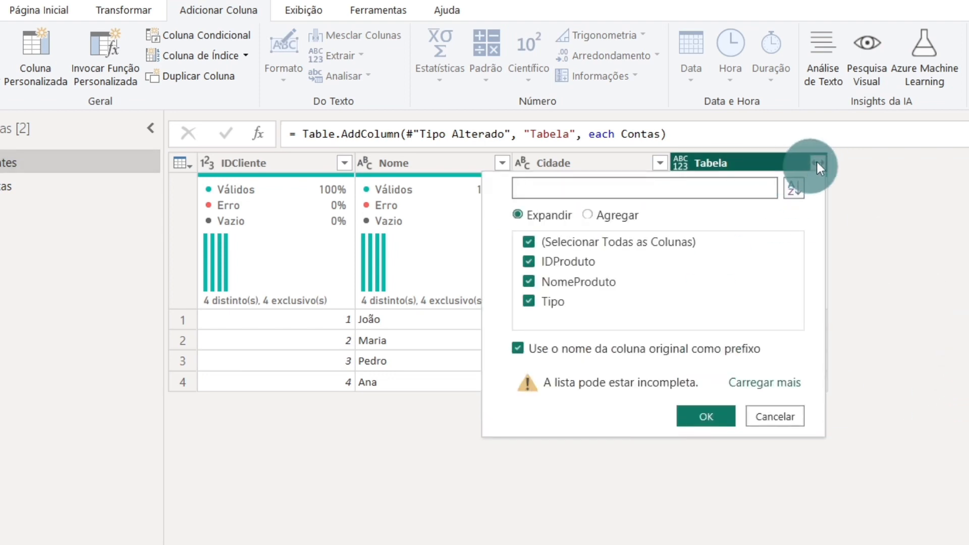
pyautogui.click(545, 348)
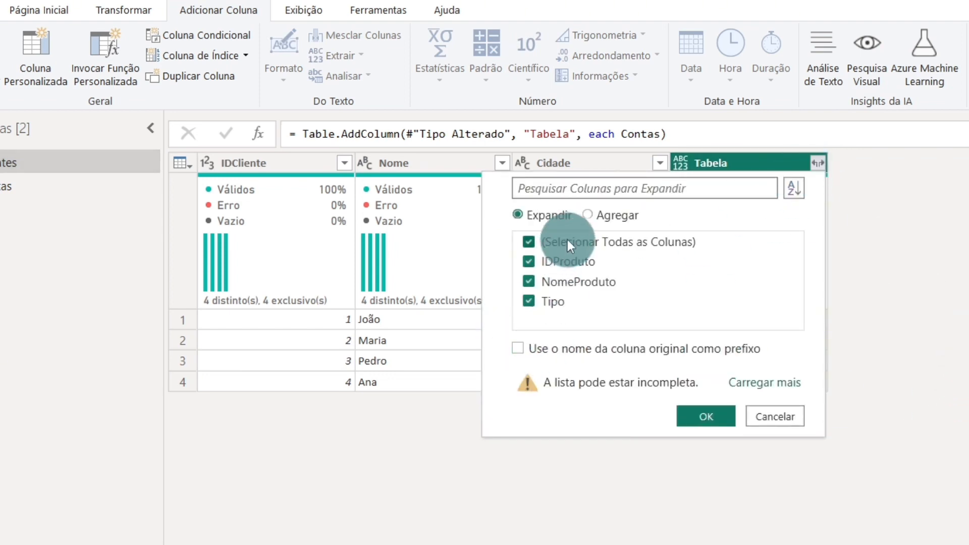
pyautogui.click(708, 411)
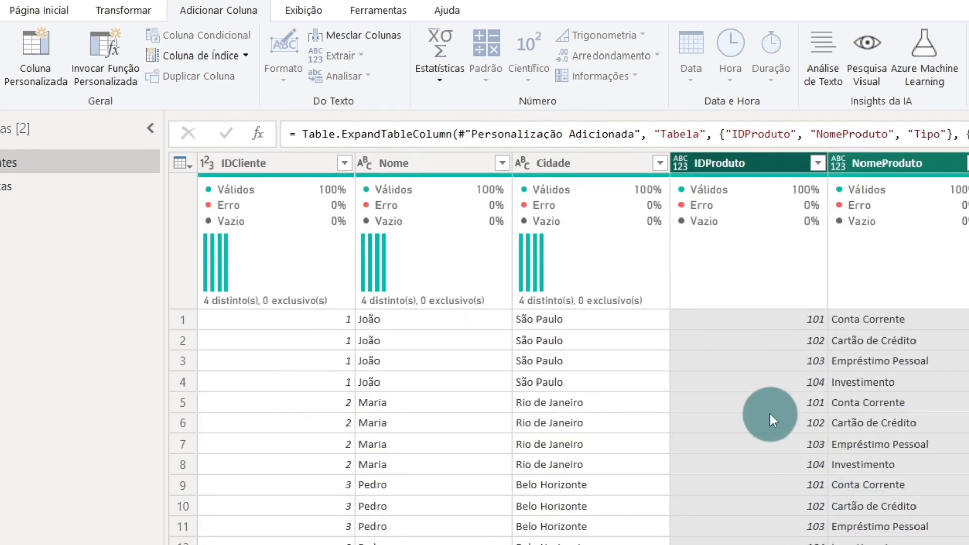
# Examine the expanded Clientes rows to see how each client pairs with the products, comparing them with the Contas query
pyautogui.click(193, 320)
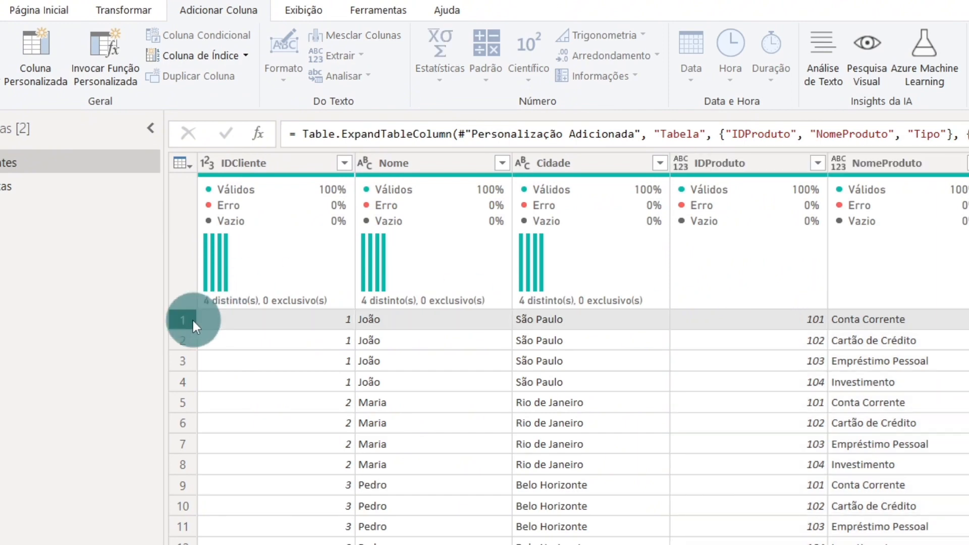
pyautogui.click(444, 324)
pyautogui.click(766, 320)
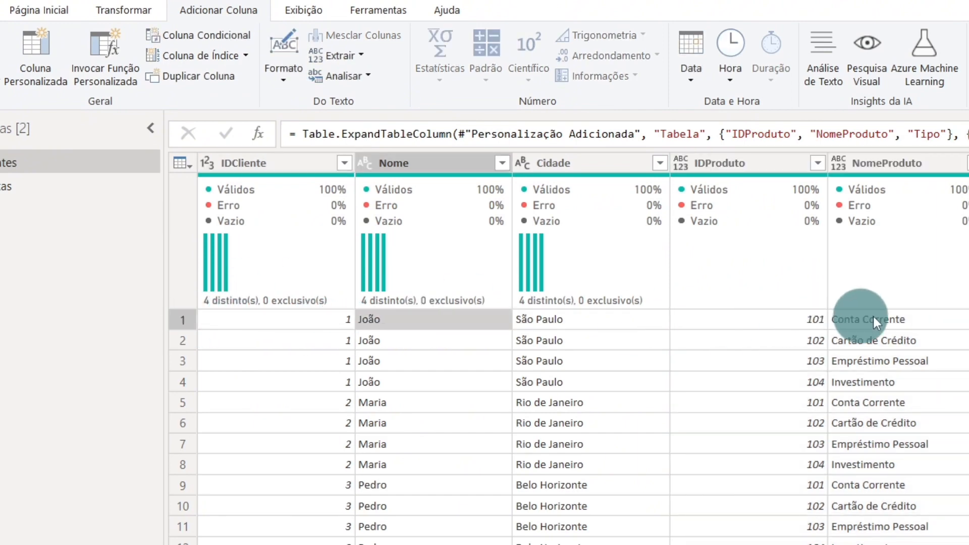
pyautogui.click(968, 337)
pyautogui.click(220, 338)
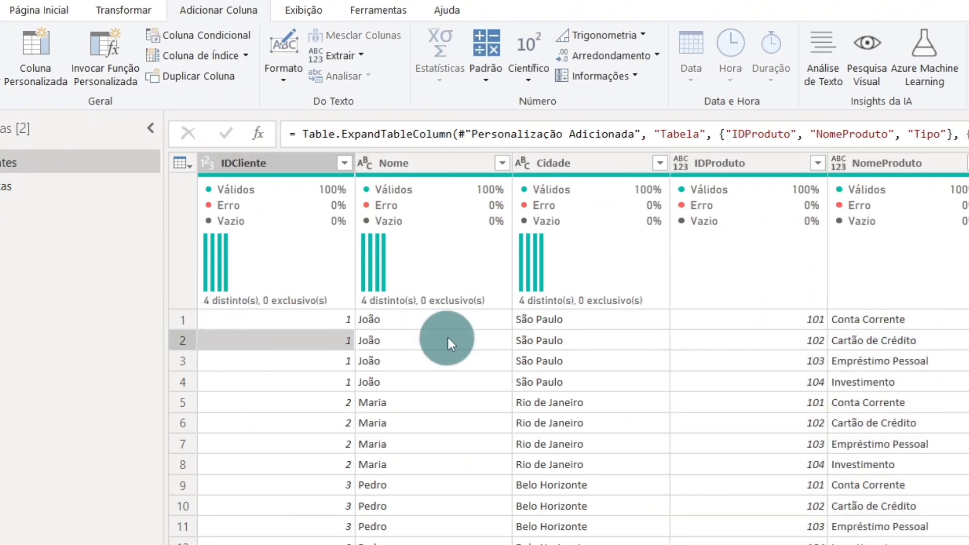
pyautogui.click(894, 341)
pyautogui.click(932, 366)
pyautogui.click(922, 379)
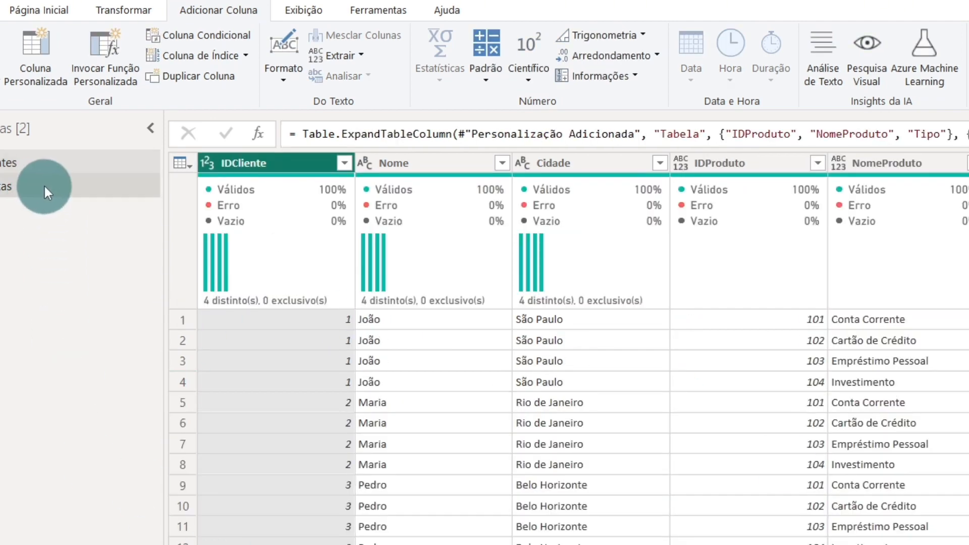
pyautogui.click(29, 193)
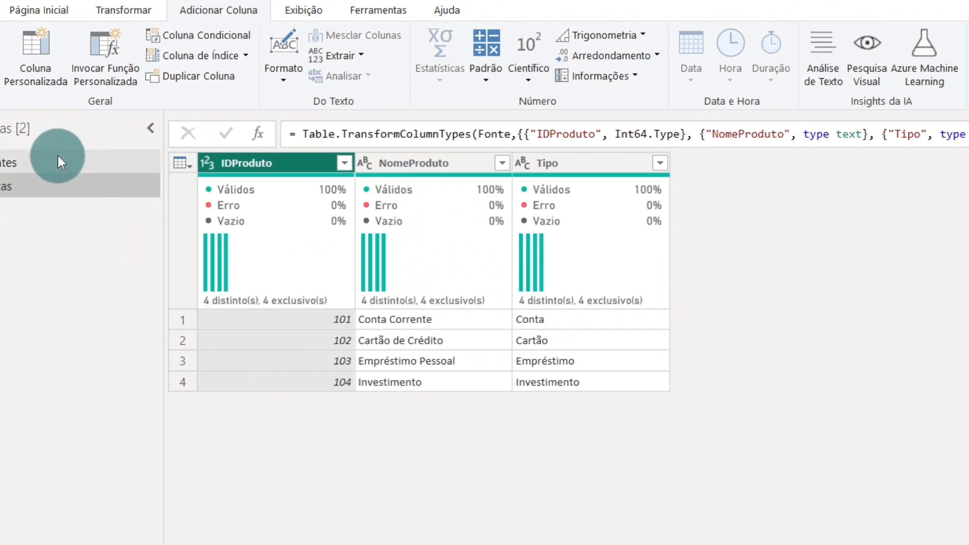
pyautogui.click(58, 158)
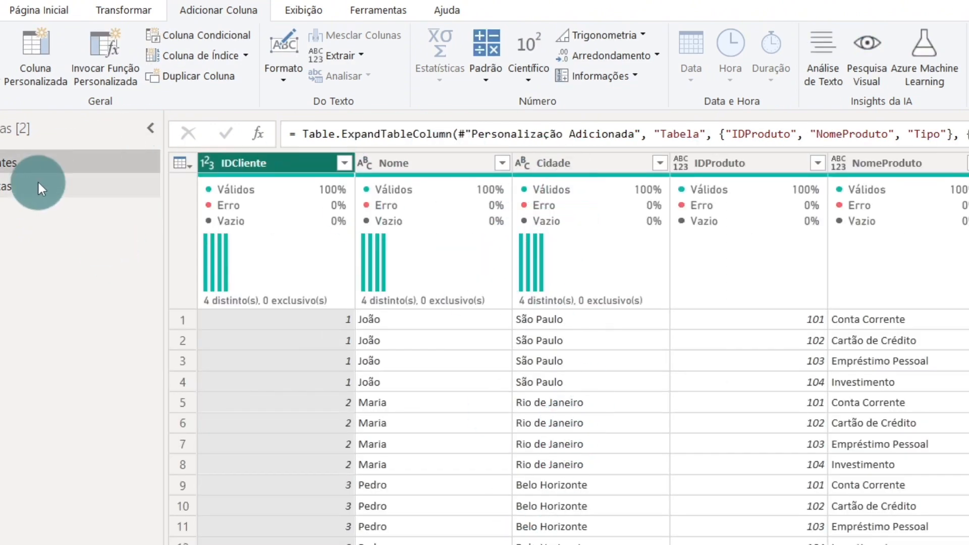
# Close the query editor and apply the changes, returning to the Power BI Desktop report
pyautogui.click(37, 14)
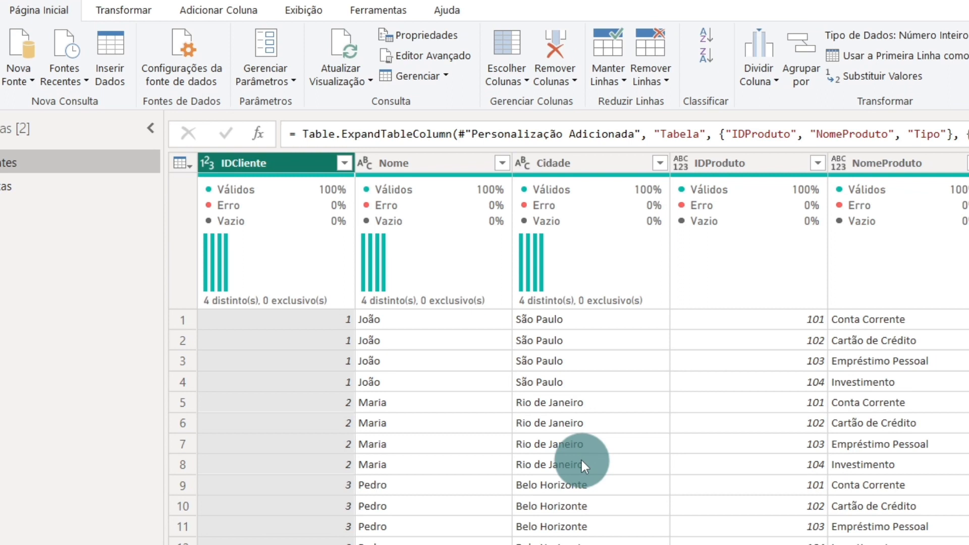
pyautogui.click(830, 430)
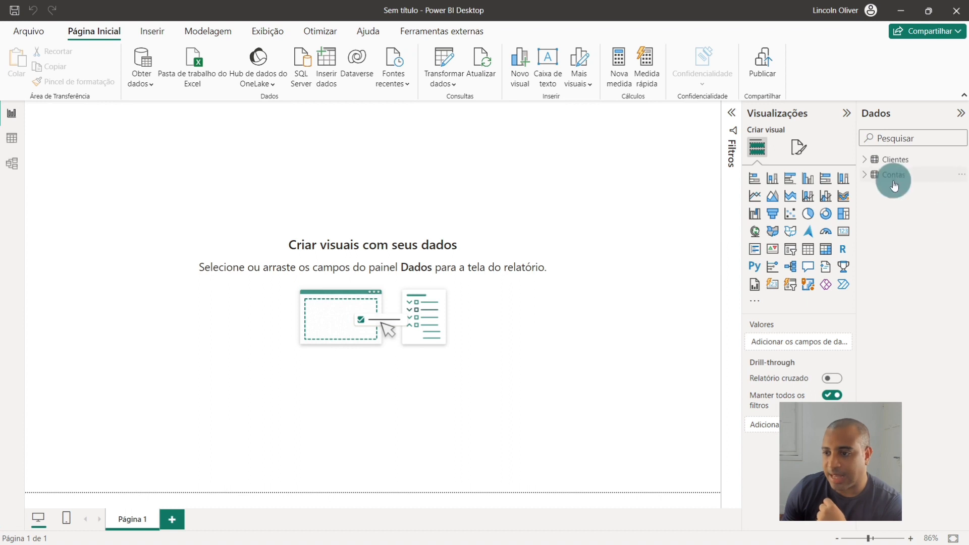
# Create a calculated table in the table view with the DAX formula Nova Tabela = CROSSJOIN(Clientes,Contas)
pyautogui.click(17, 143)
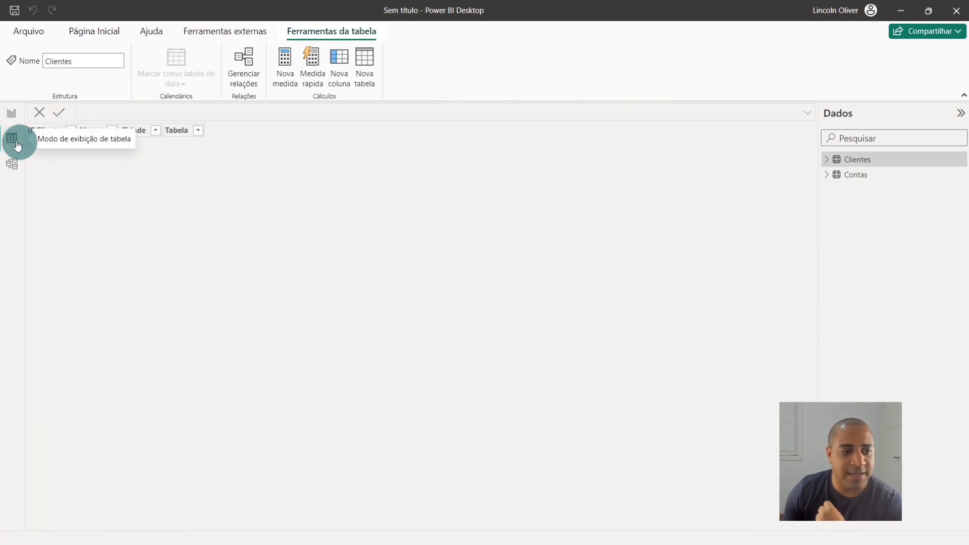
pyautogui.click(363, 74)
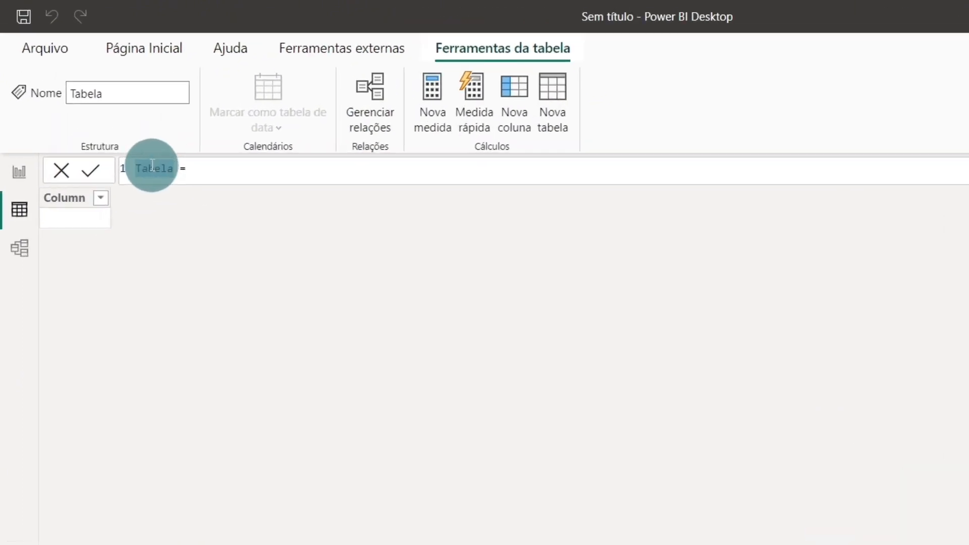
pyautogui.write('No')
pyautogui.write(' CROSSJOIN(')
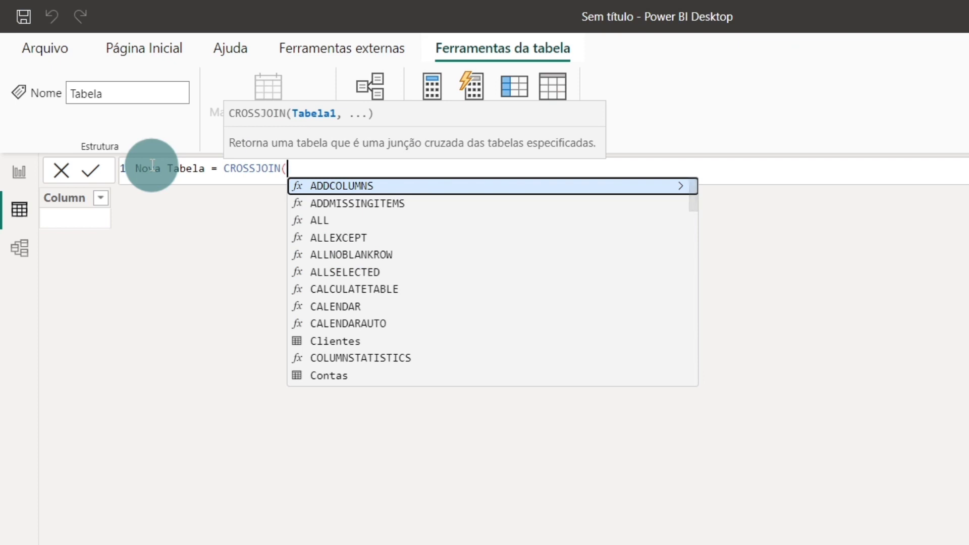
pyautogui.write('Clientes')
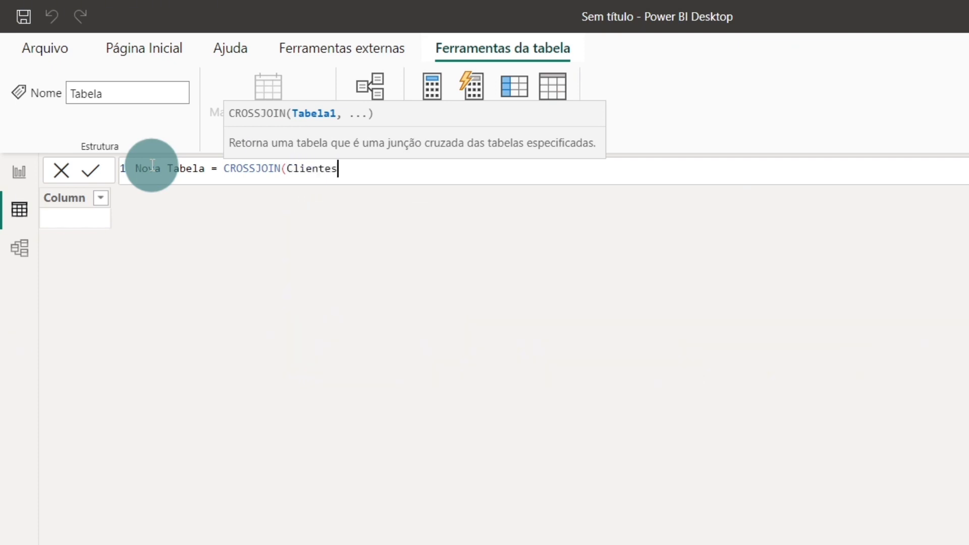
pyautogui.write(',conta')
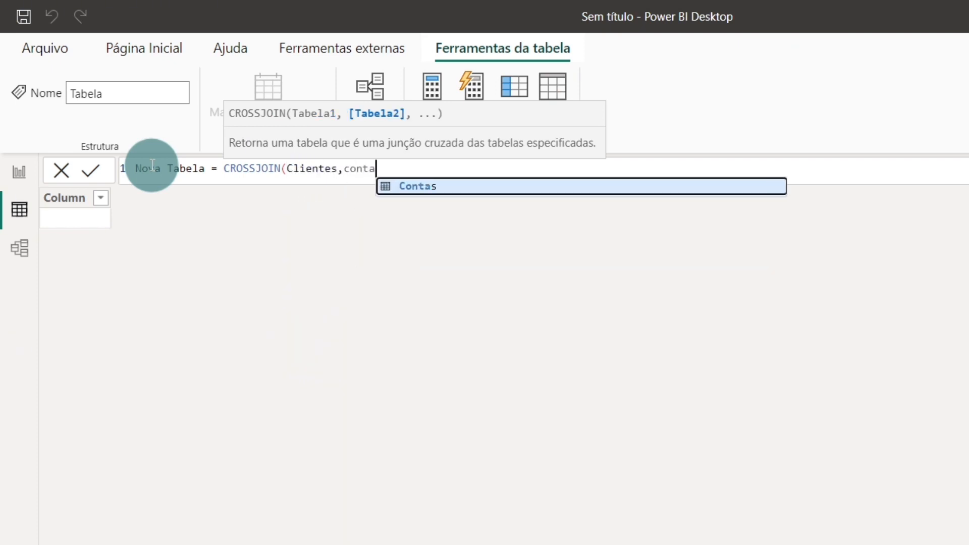
pyautogui.press('Tab')
pyautogui.write(')')
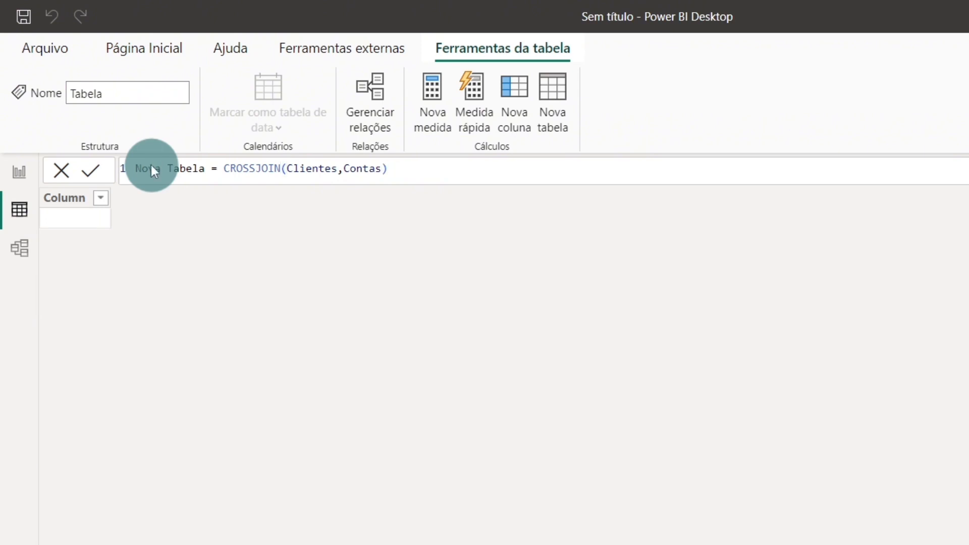
pyautogui.press('Return')
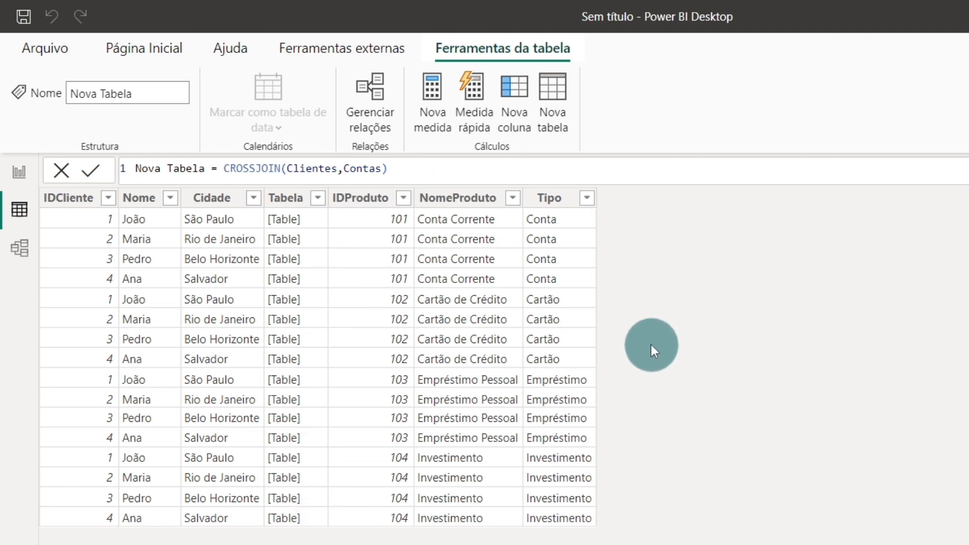
# Inspect the Tabela column of Nova Tabela and return to the report view
pyautogui.click(286, 198)
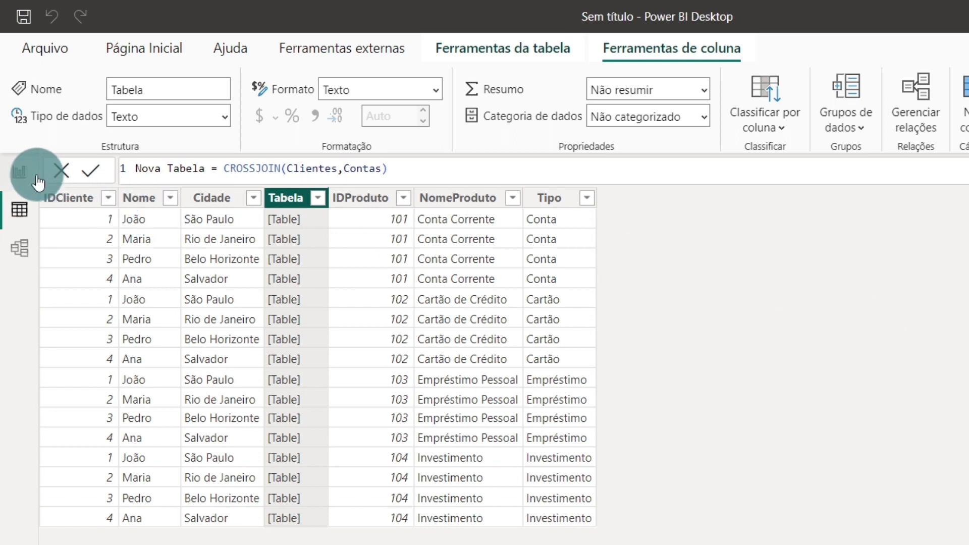
pyautogui.click(19, 172)
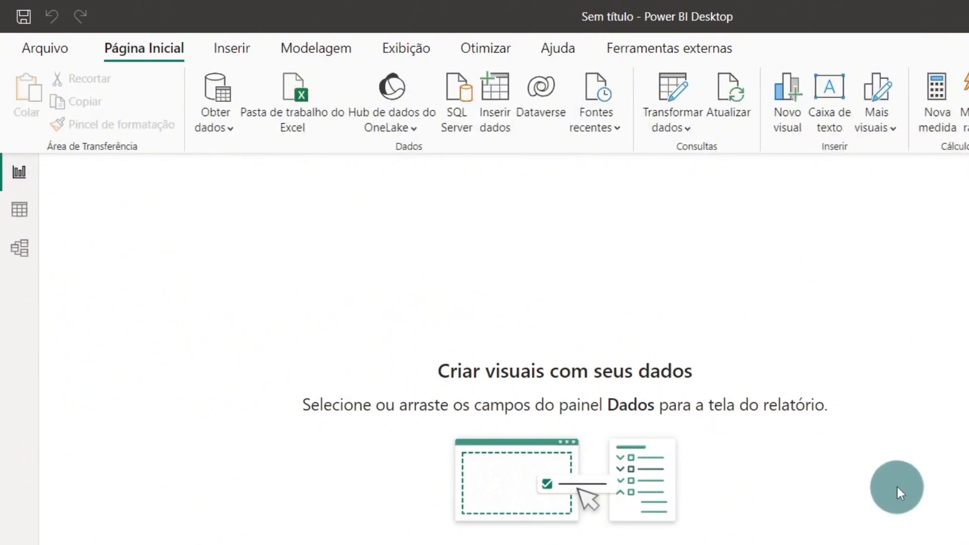